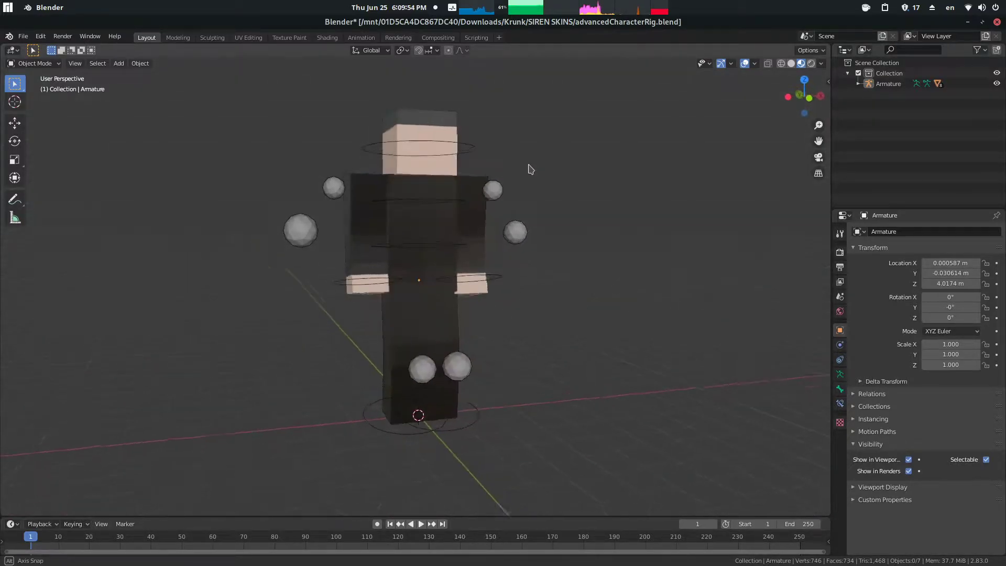
# Examine the rig's head and arm meshes and the arm's material nodes in the Shading workspace
pyautogui.click(420, 152)
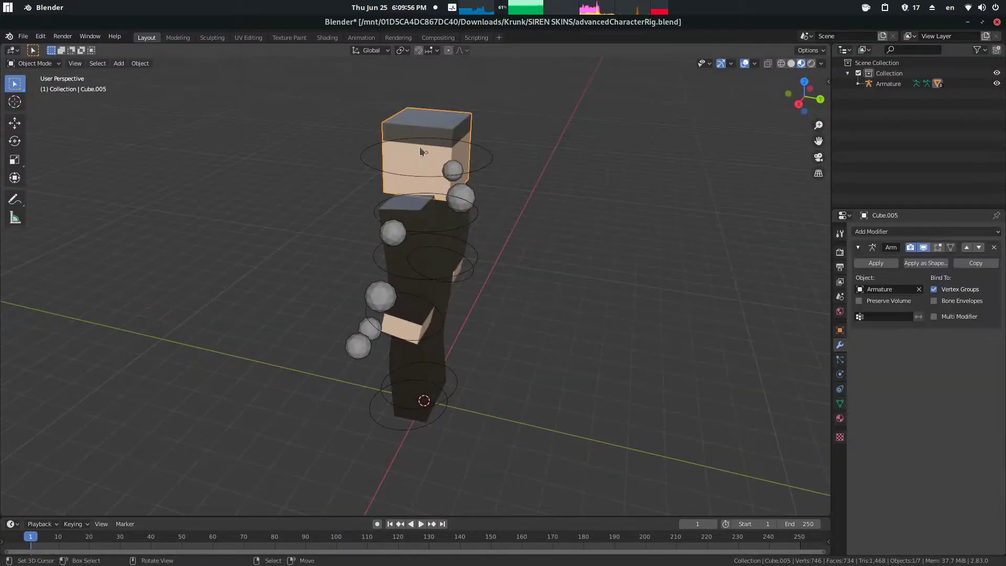
pyautogui.rightClick(469, 209)
pyautogui.moveTo(461, 222); pyautogui.dragTo(515, 220, button='middle')
pyautogui.rightClick(406, 231)
pyautogui.rightClick(389, 231)
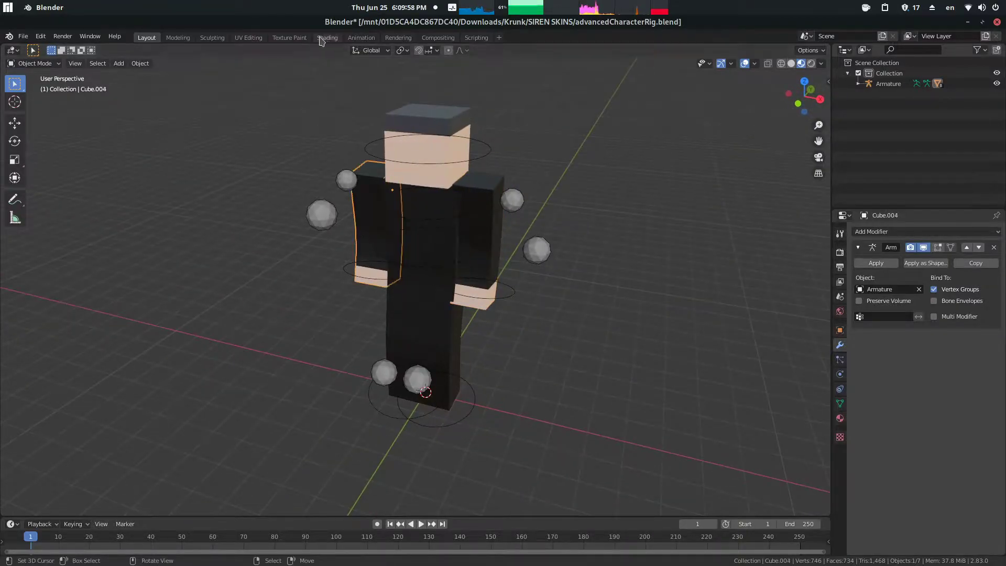
pyautogui.click(329, 38)
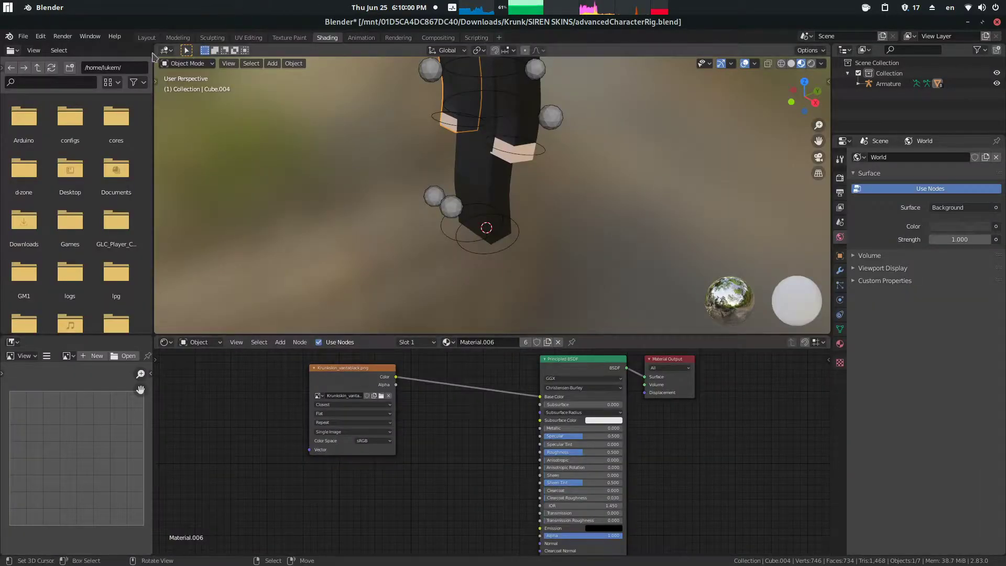
pyautogui.click(143, 38)
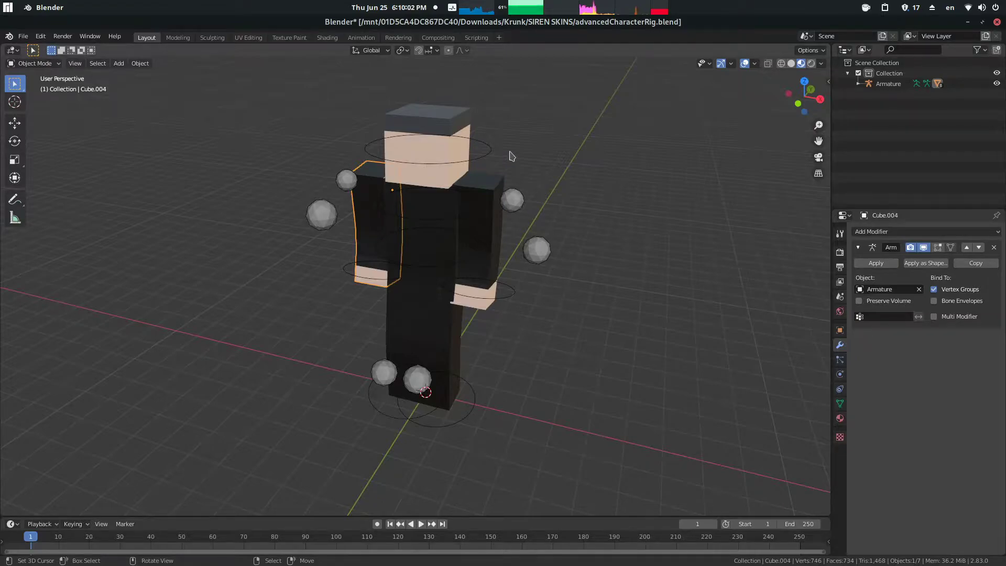
# Select the character's armature in the Layout workspace and save the rig file
pyautogui.click(494, 154)
pyautogui.moveTo(493, 153); pyautogui.dragTo(540, 143, button='middle')
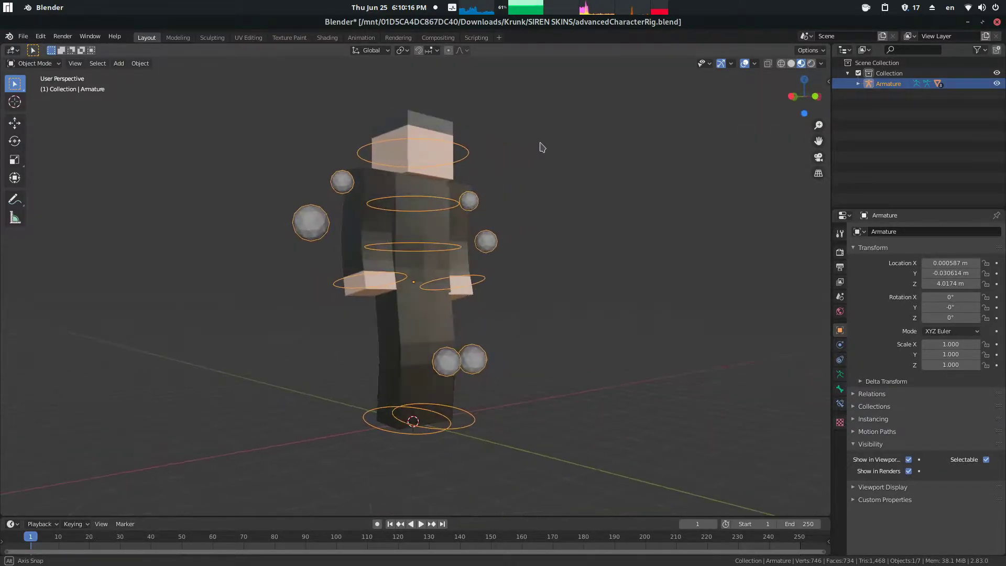
pyautogui.moveTo(483, 261); pyautogui.dragTo(361, 262, button='middle')
pyautogui.hotkey('ctrl', 'Tab')
pyautogui.moveTo(447, 260); pyautogui.dragTo(545, 198, button='middle')
pyautogui.hotkey('ctrl', 's')
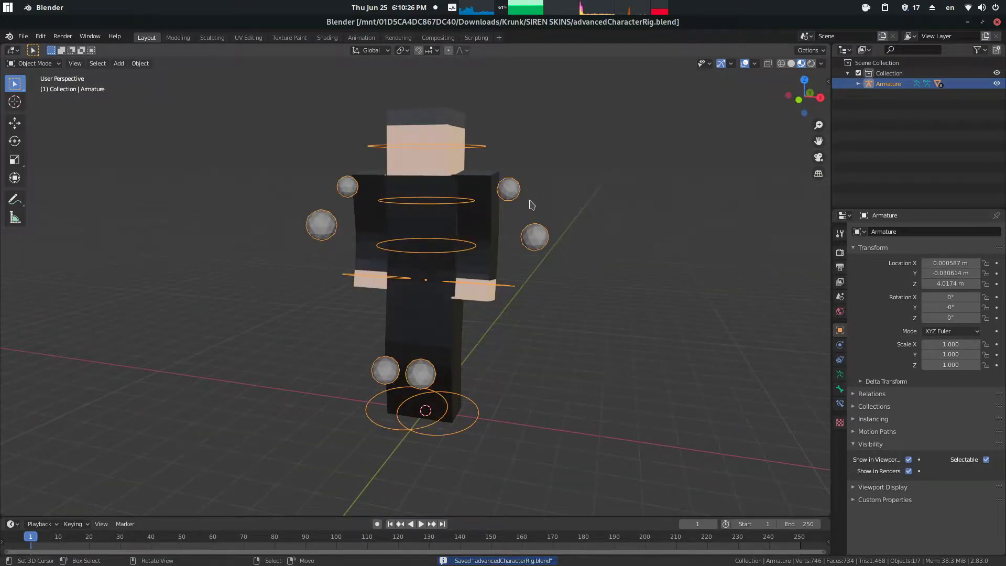
# Turn on the Screencast Keys overlay for the viewport
pyautogui.press('n')
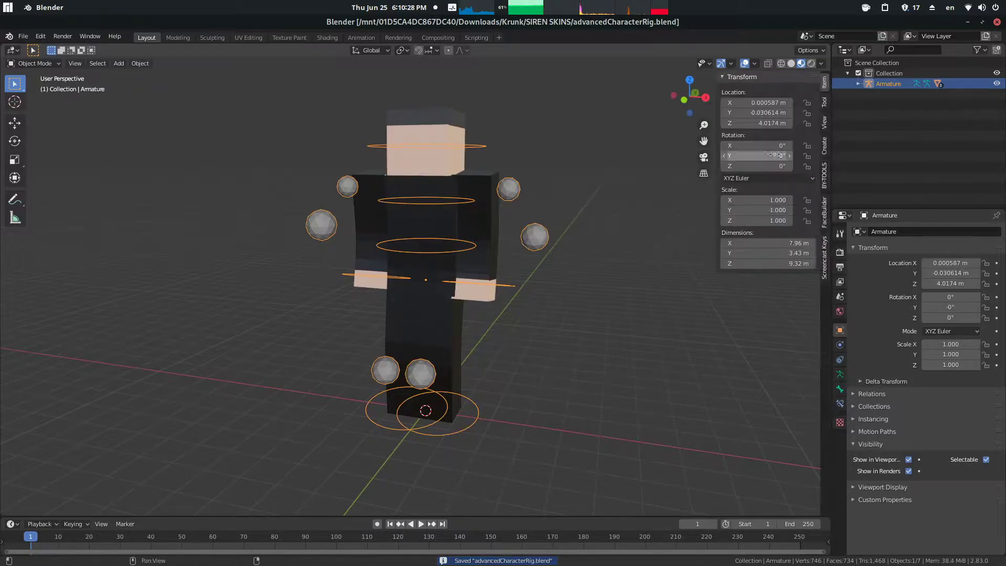
pyautogui.click(823, 250)
pyautogui.moveTo(602, 218); pyautogui.dragTo(485, 239, button='middle')
pyautogui.press('n')
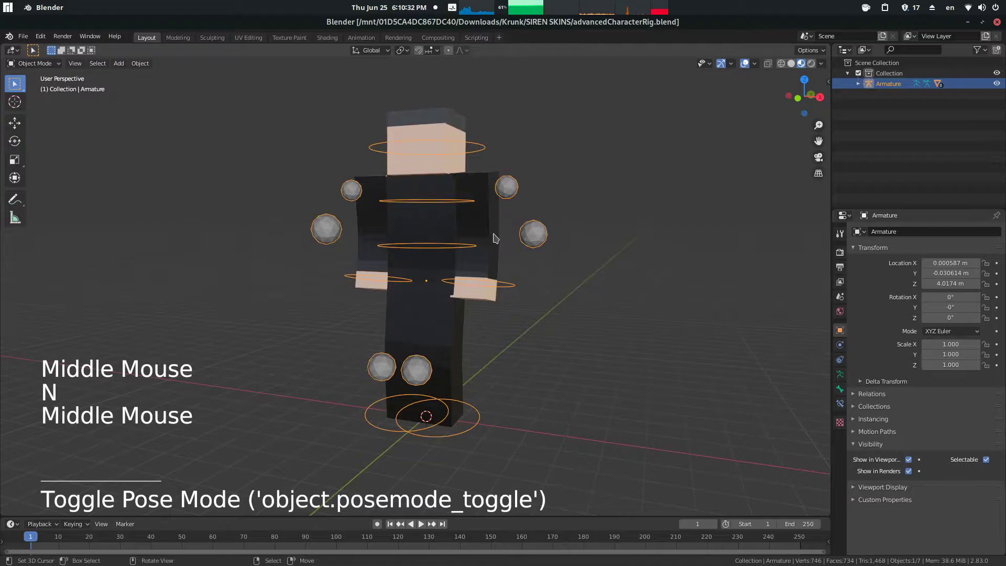
# Copy all the rig objects and create a new General file
pyautogui.press('a')
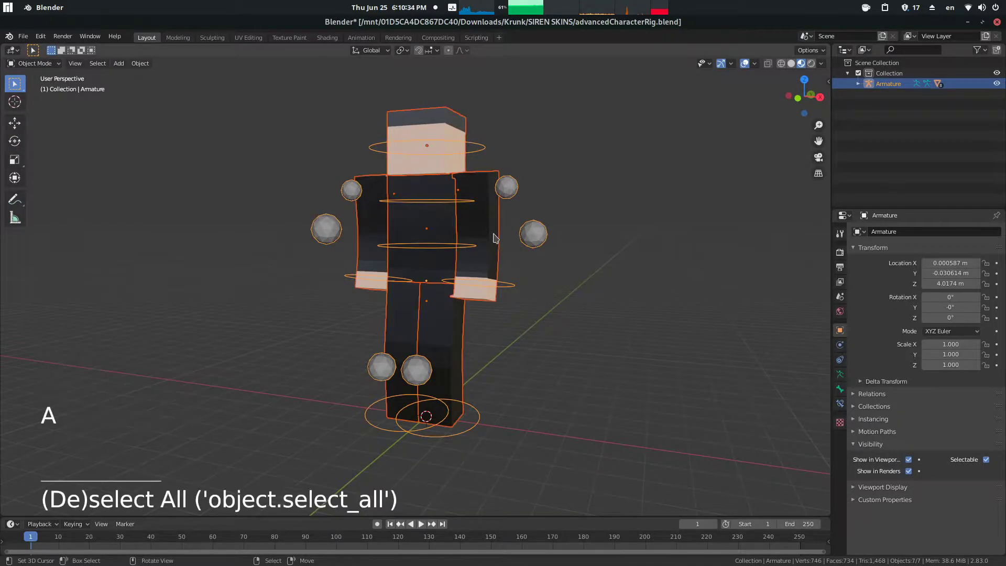
pyautogui.moveTo(527, 268); pyautogui.dragTo(489, 268, button='middle')
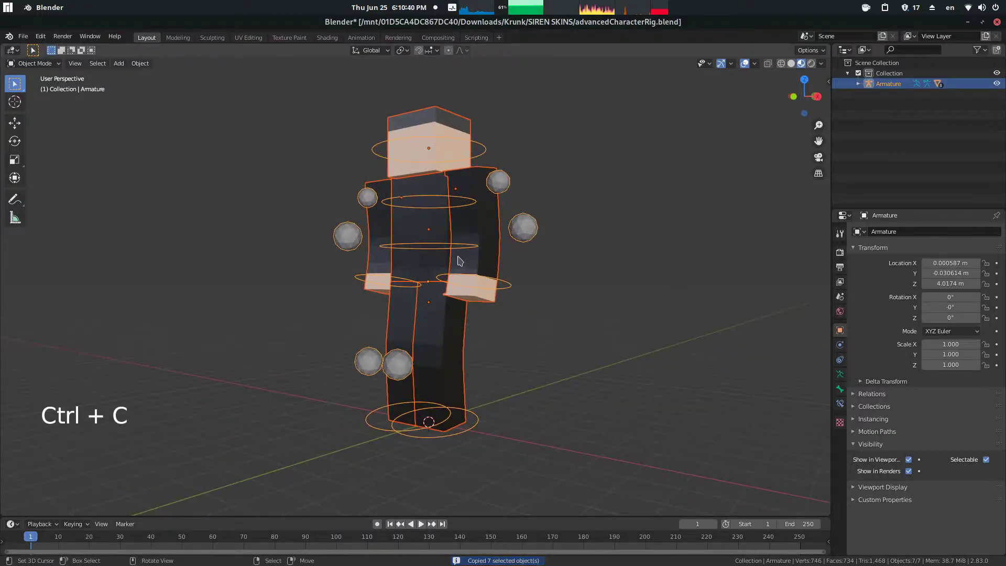
pyautogui.hotkey('ctrl', 'n')
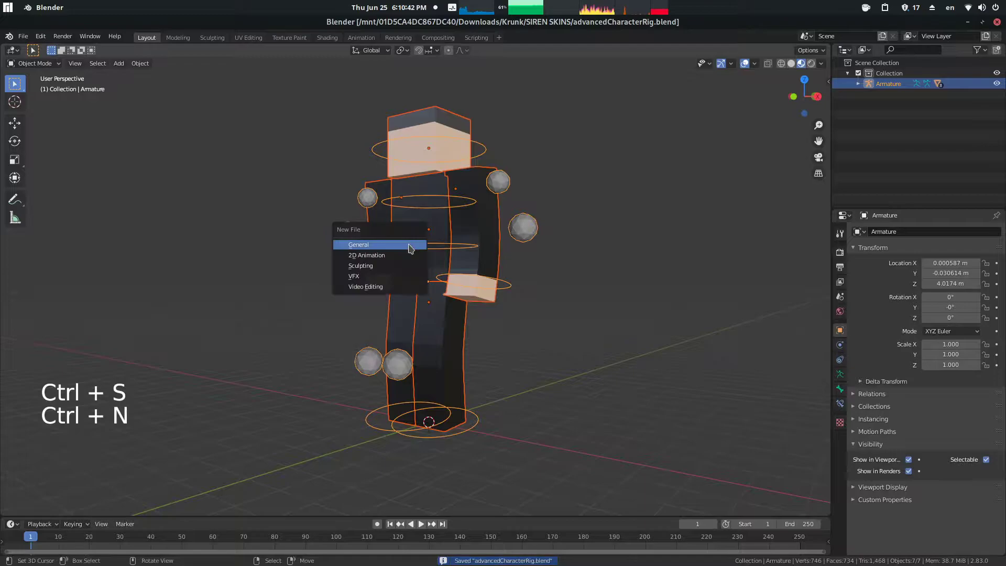
pyautogui.click(409, 244)
# Delete all the default objects from the new scene
pyautogui.press('a')
pyautogui.press('x')
pyautogui.click(414, 253)
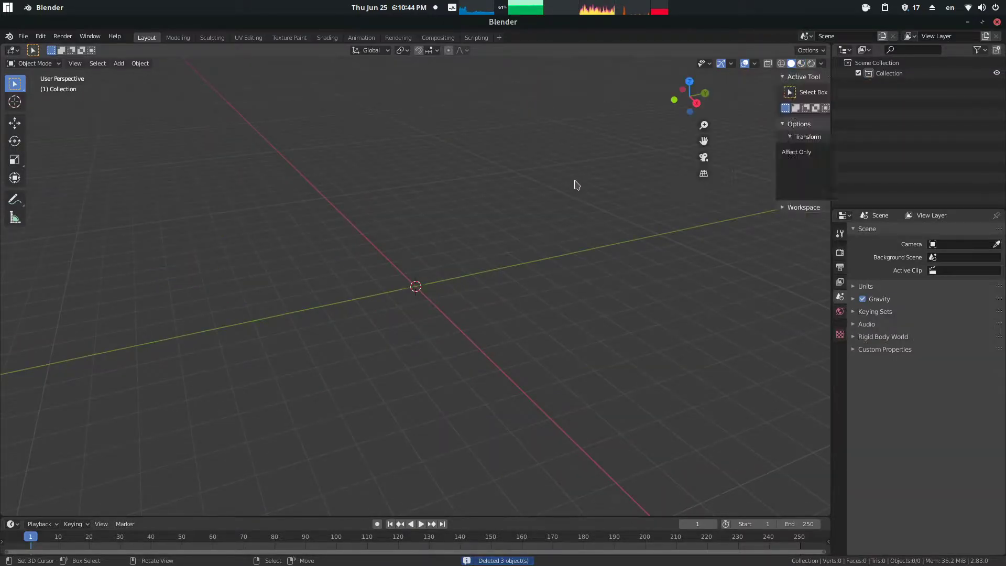
# Enable Screencast Keys in the new file and collapse its settings
pyautogui.press('n')
pyautogui.click(823, 236)
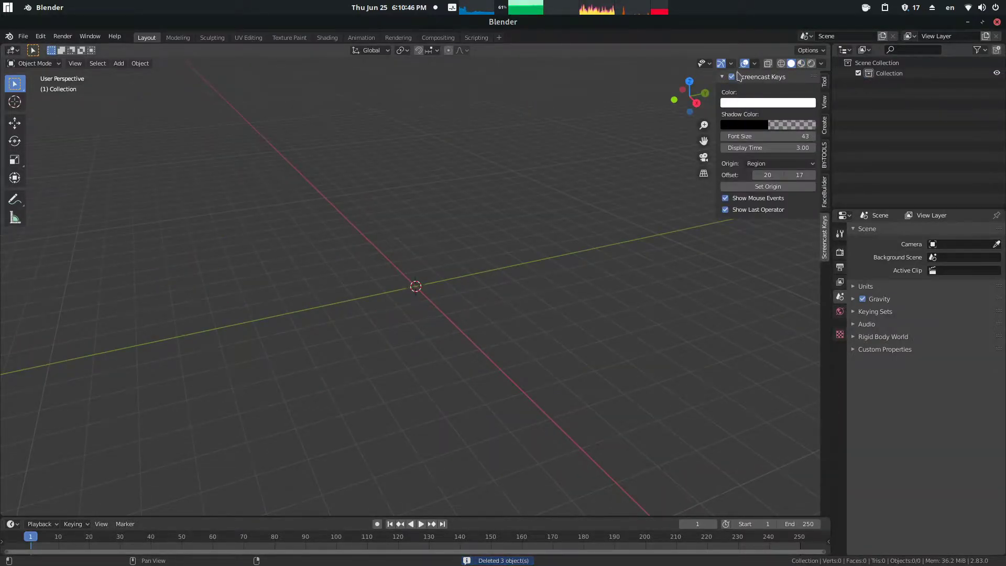
pyautogui.click(737, 76)
pyautogui.moveTo(593, 155); pyautogui.dragTo(460, 213, button='middle')
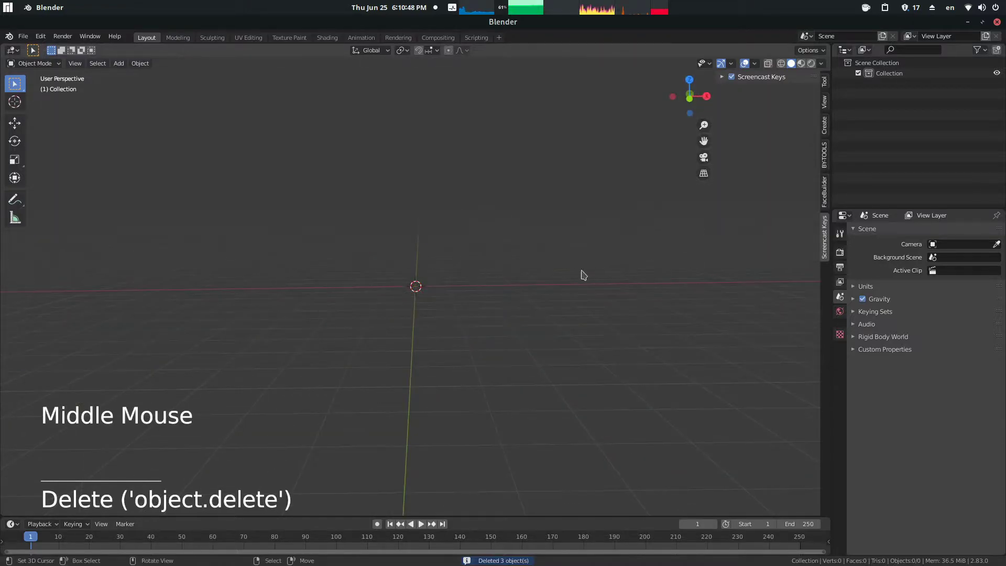
pyautogui.press('n')
# Paste the copied character rig into the empty scene, select it and frame it in the viewport
pyautogui.moveTo(386, 270); pyautogui.dragTo(341, 270, button='middle')
pyautogui.hotkey('ctrl', 'v')
pyautogui.moveTo(430, 270); pyautogui.dragTo(498, 252, button='middle')
pyautogui.rightClick(550, 196)
pyautogui.moveTo(550, 197); pyautogui.dragTo(446, 231, button='middle')
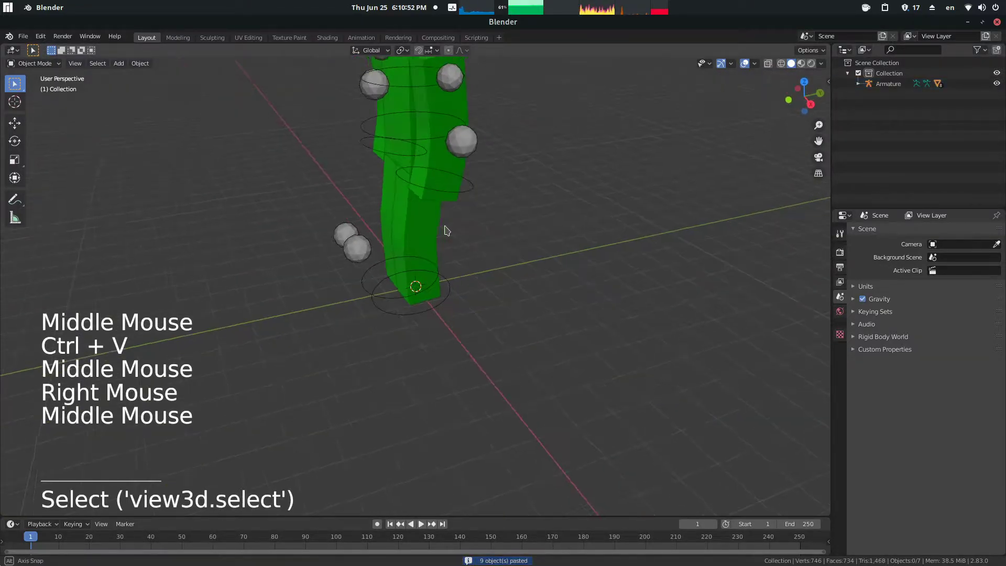
pyautogui.rightClick(454, 189)
pyautogui.rightClick(455, 190)
pyautogui.press('KP_Decimal')
pyautogui.moveTo(468, 191); pyautogui.dragTo(529, 176, button='middle')
# Examine the armature's controls and bones in Pose Mode and Edit Mode, returning to Object Mode
pyautogui.hotkey('ctrl', 'Tab')
pyautogui.rightClick(528, 173)
pyautogui.rightClick(427, 191)
pyautogui.moveTo(469, 213); pyautogui.dragTo(428, 215, button='middle')
pyautogui.hotkey('ctrl', 'Tab')
pyautogui.press('Tab')
pyautogui.press('Tab')
# Switch the armature to Pose Mode
pyautogui.moveTo(473, 168); pyautogui.dragTo(493, 205, button='middle')
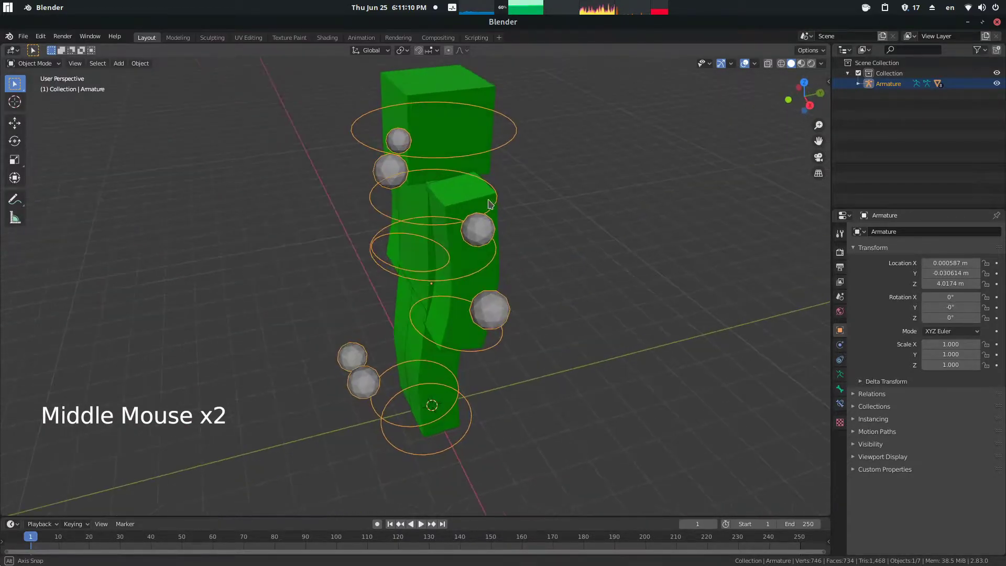
pyautogui.keyDown('ctrl'); pyautogui.moveTo(432, 224); pyautogui.dragTo(494, 236, button='middle'); pyautogui.keyUp('ctrl')
pyautogui.hotkey('ctrl', 'Tab')
# Try rotating the mid-torso control MidBones about the global X axis
pyautogui.rightClick(444, 259)
pyautogui.moveTo(574, 224); pyautogui.dragTo(593, 215, button='middle')
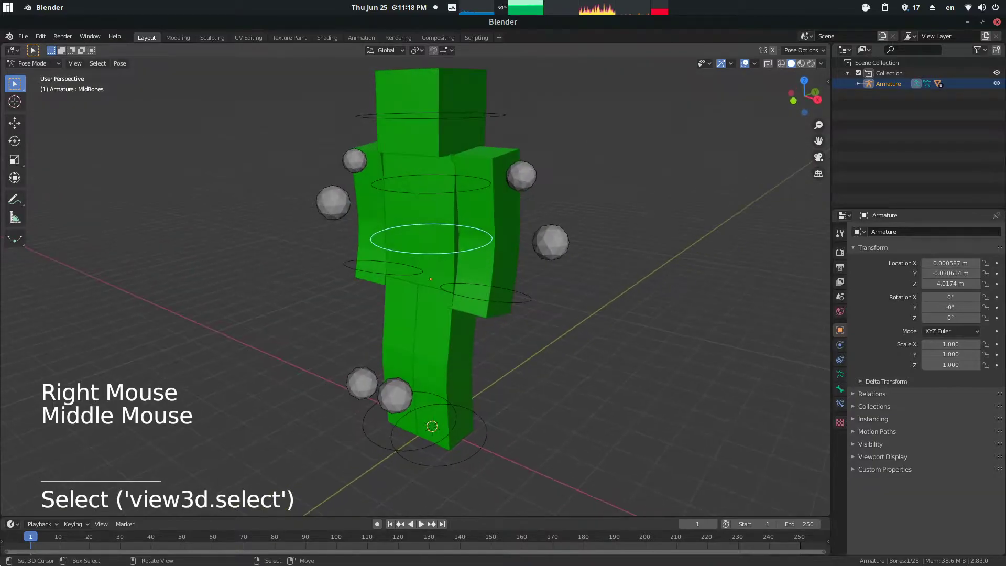
pyautogui.press('r')
pyautogui.press('x')
pyautogui.click(561, 144)
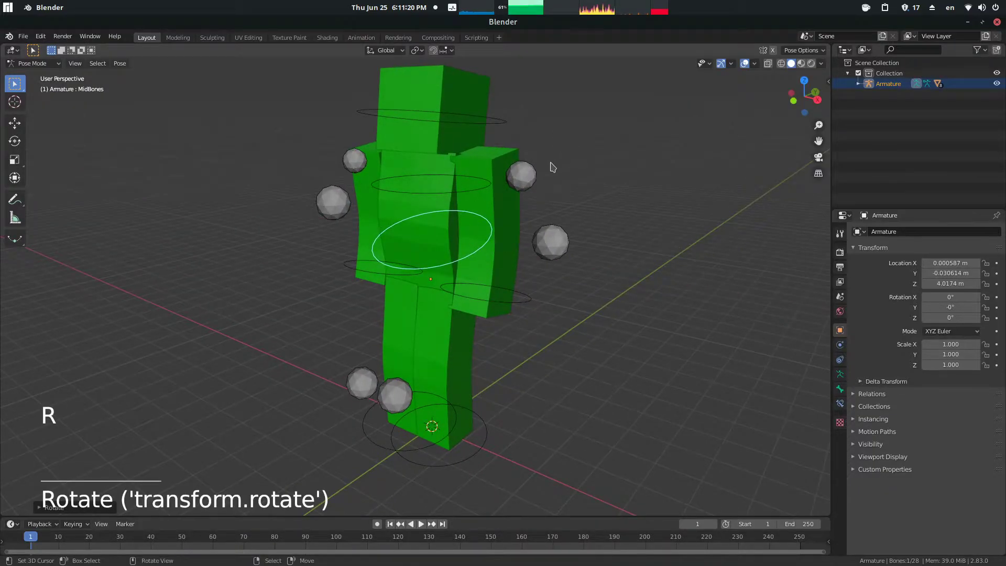
pyautogui.moveTo(550, 182); pyautogui.dragTo(516, 162, button='middle')
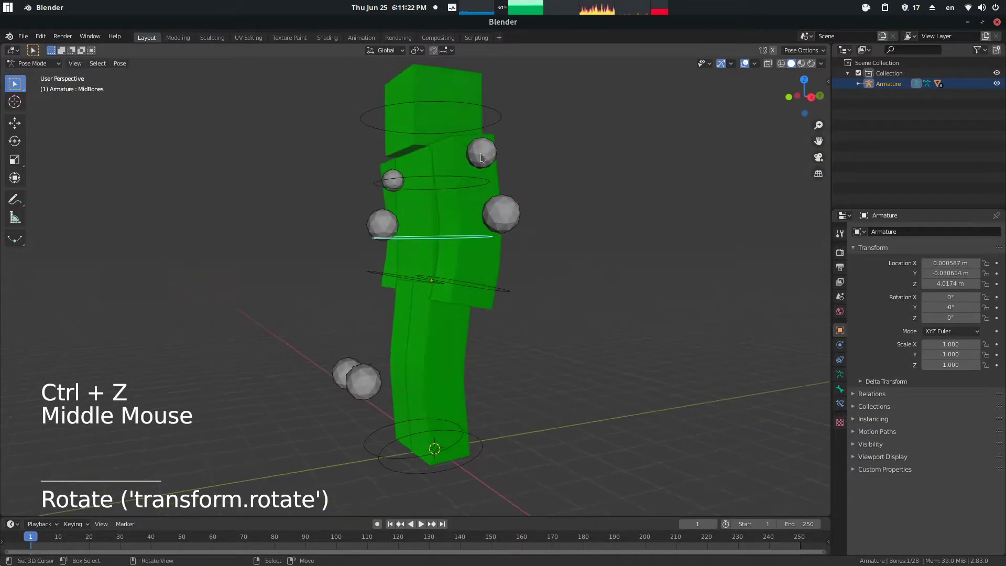
# Move the upper torso control TopShold forward in the right orthographic view and rotate it to tilt the upper body
pyautogui.rightClick(414, 174)
pyautogui.press('KP_3')
pyautogui.press('g')
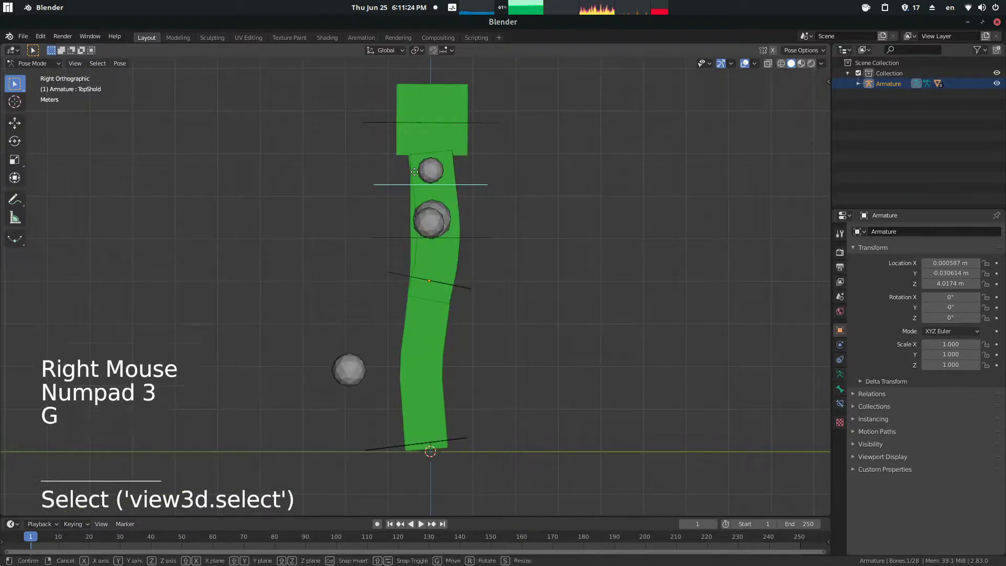
pyautogui.click(382, 190)
pyautogui.press('r')
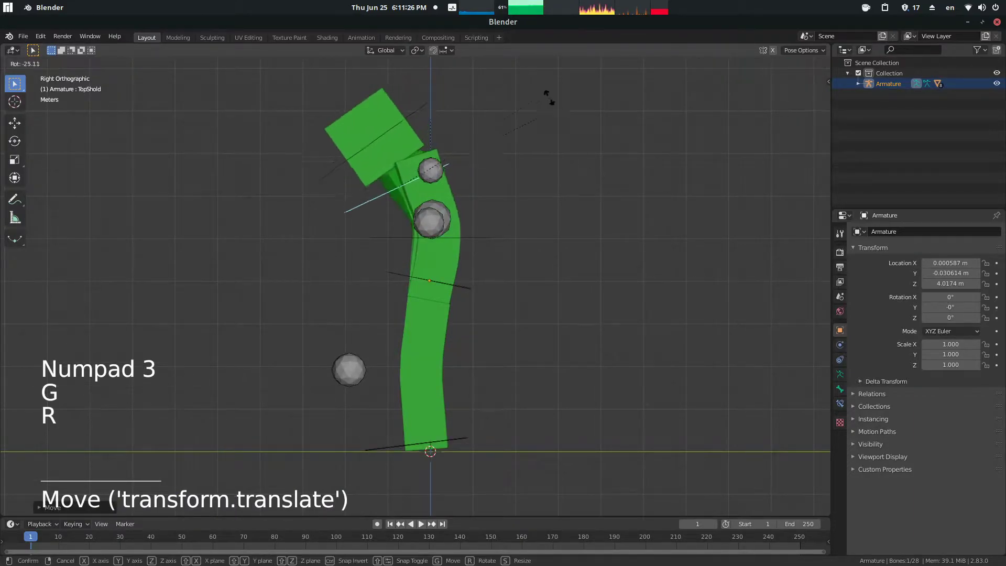
pyautogui.click(522, 74)
pyautogui.moveTo(522, 73); pyautogui.dragTo(538, 164, button='middle')
# Rotate the mid-torso control MidBones about X with the upper body tilted forward
pyautogui.rightClick(462, 236)
pyautogui.moveTo(649, 202); pyautogui.dragTo(496, 190, button='middle')
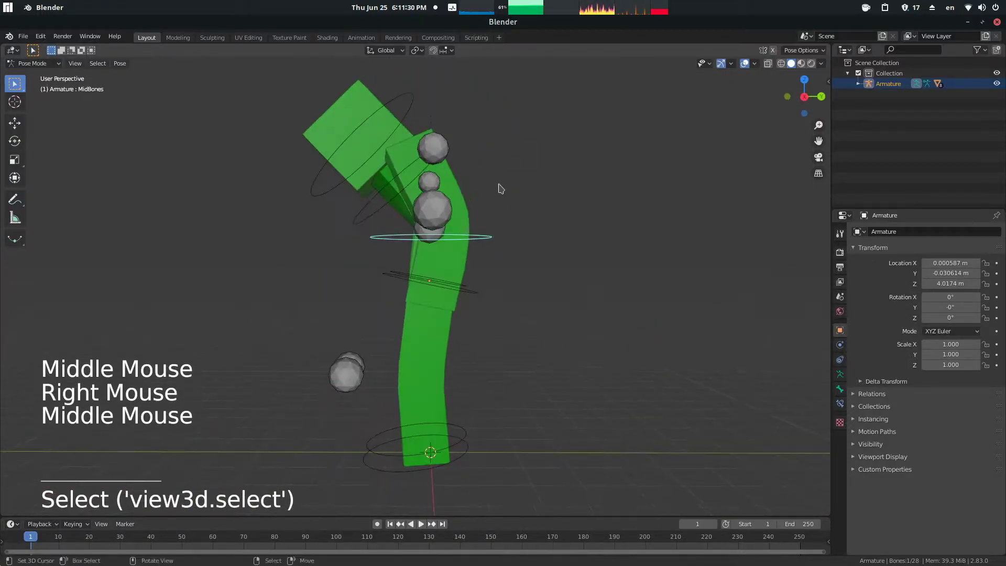
pyautogui.press('r')
pyautogui.press('x')
pyautogui.click(473, 149)
pyautogui.moveTo(473, 150); pyautogui.dragTo(474, 87, button='middle')
# Clear the rotation and location of both the mid-torso and upper torso controls
pyautogui.hotkey('alt', 'r')
pyautogui.hotkey('alt', 'g')
pyautogui.rightClick(440, 203)
pyautogui.hotkey('alt', 'r')
pyautogui.hotkey('alt', 'g')
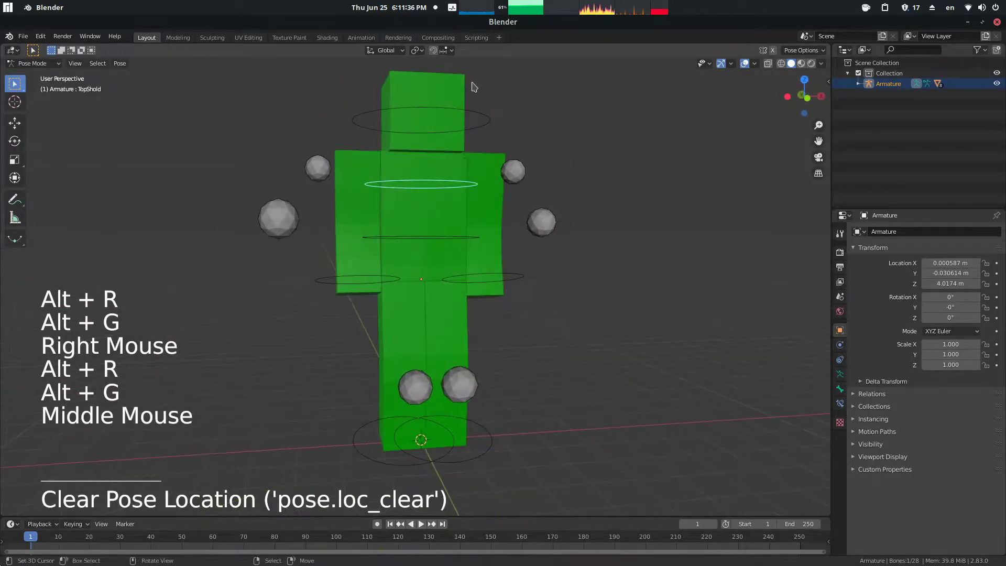
# Try two rotations of the head control and clear its rotation
pyautogui.rightClick(478, 133)
pyautogui.moveTo(478, 133); pyautogui.dragTo(386, 171, button='middle')
pyautogui.moveTo(497, 155)
pyautogui.mouseDown(button='middle')
pyautogui.moveTo(538, 149)
pyautogui.moveTo(487, 153)
pyautogui.mouseUp(button='middle')
pyautogui.moveTo(461, 122); pyautogui.dragTo(419, 140, button='middle')
pyautogui.press('r')
pyautogui.click(499, 84)
pyautogui.press('r')
pyautogui.click(523, 191)
pyautogui.moveTo(523, 190); pyautogui.dragTo(561, 168, button='middle')
pyautogui.hotkey('alt', 'r')
# Move the left shoulder control SholdLIk along the global Z axis
pyautogui.moveTo(488, 197); pyautogui.dragTo(520, 230, button='middle')
pyautogui.rightClick(518, 165)
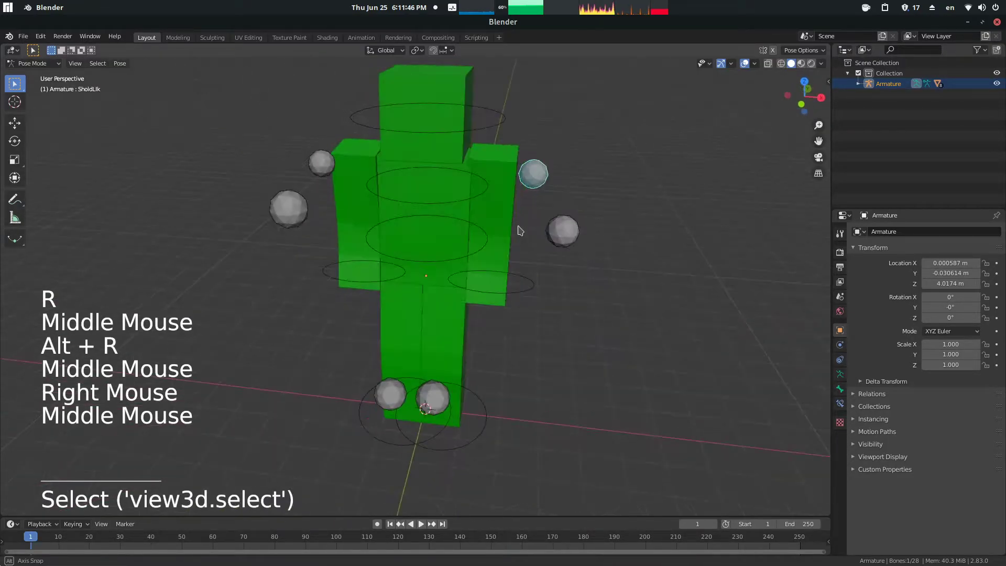
pyautogui.moveTo(323, 175); pyautogui.dragTo(508, 163, button='middle')
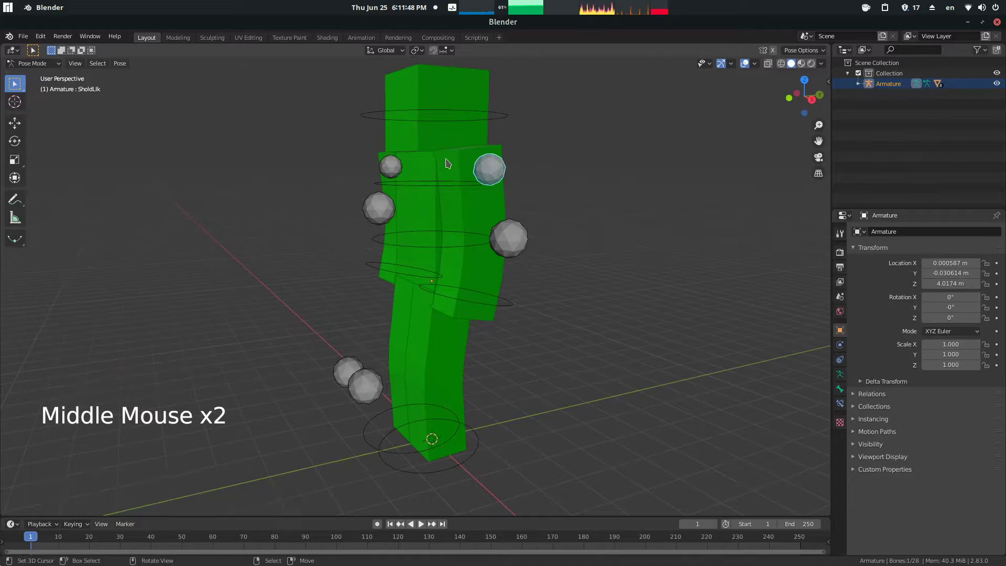
pyautogui.moveTo(443, 161); pyautogui.dragTo(555, 180, button='middle')
pyautogui.press('g')
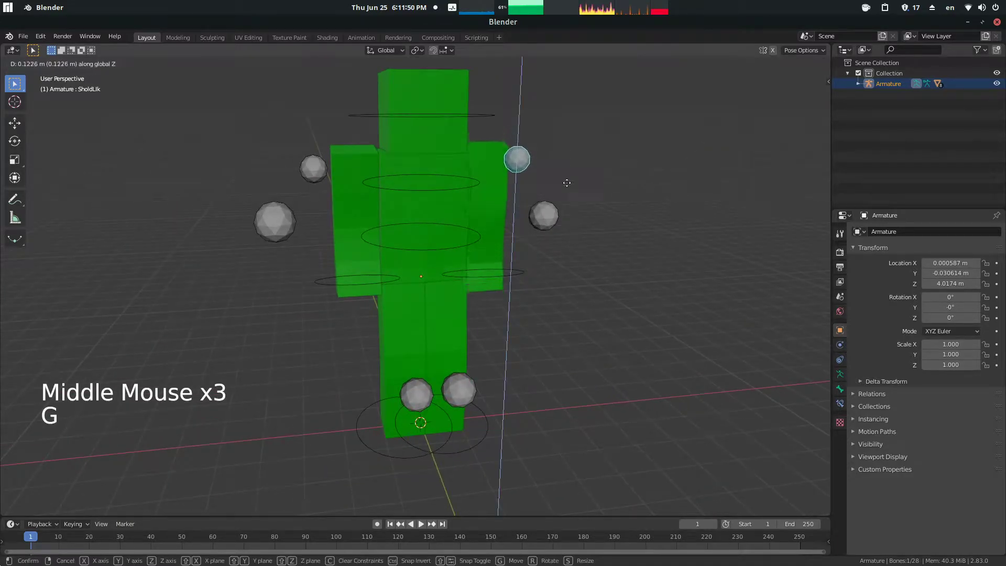
pyautogui.click(565, 189)
# Move the shoulder control on the opposite side of the body
pyautogui.moveTo(548, 203); pyautogui.dragTo(477, 194, button='middle')
pyautogui.rightClick(352, 156)
pyautogui.press('g')
pyautogui.moveTo(350, 138); pyautogui.dragTo(524, 209, button='middle')
# Clear the location of both shoulder controls
pyautogui.hotkey('alt', 'g')
pyautogui.rightClick(524, 186)
pyautogui.hotkey('alt', 'g')
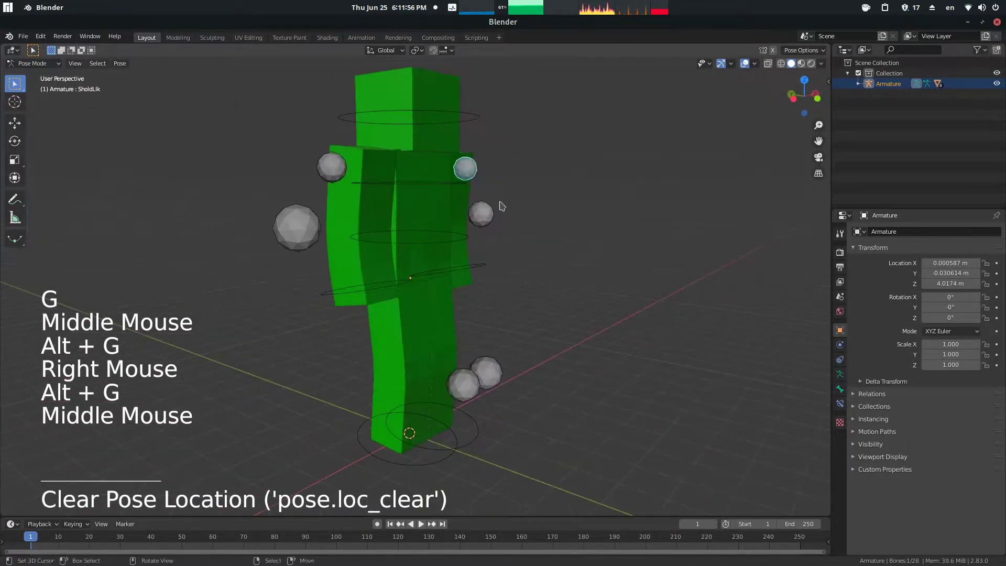
# Select the left wrist control wristIK.L and rotate it about the global X axis to bend the hand
pyautogui.moveTo(428, 206); pyautogui.dragTo(364, 229, button='middle')
pyautogui.rightClick(455, 286)
pyautogui.moveTo(408, 298); pyautogui.dragTo(459, 412, button='middle')
pyautogui.rightClick(434, 450)
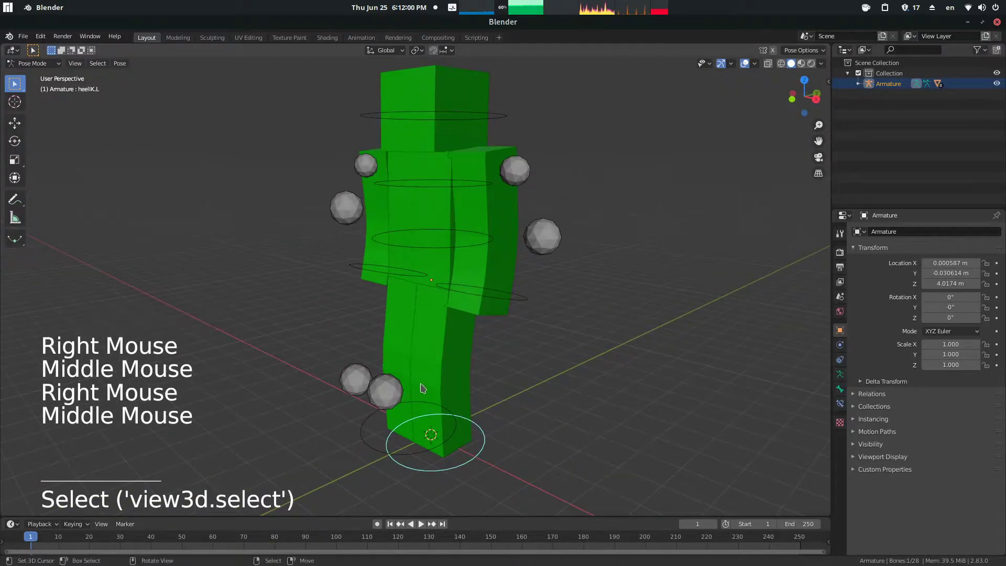
pyautogui.rightClick(505, 292)
pyautogui.moveTo(506, 293); pyautogui.dragTo(541, 219, button='middle')
pyautogui.press('r')
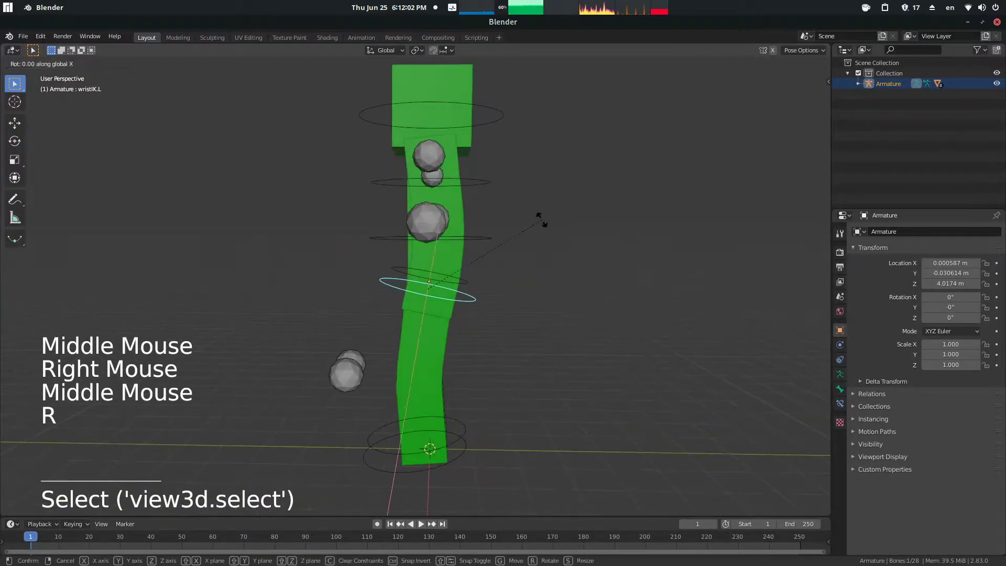
pyautogui.click(534, 298)
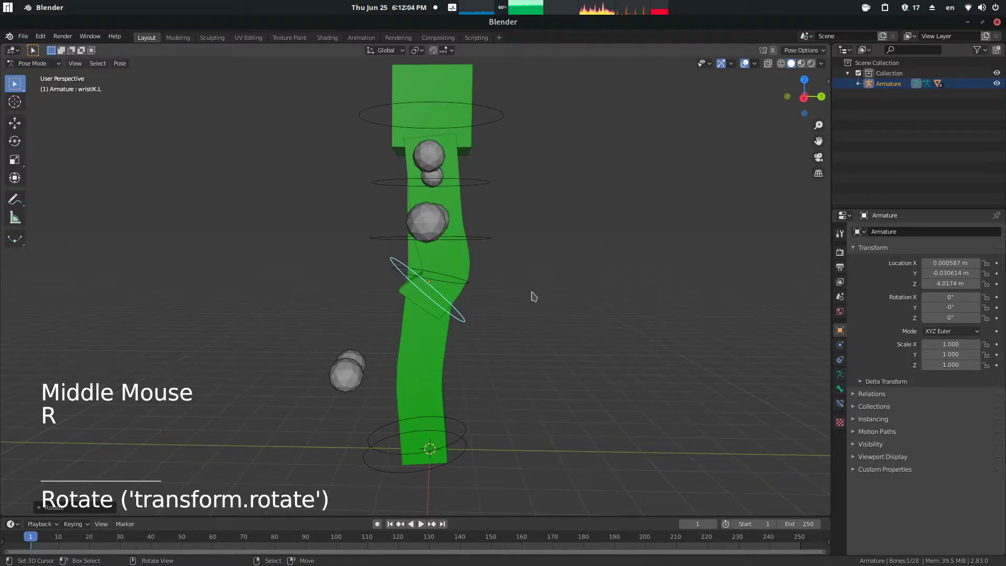
# Move the left wrist control forward and up within the YZ plane and rotate it about the X axis
pyautogui.press('g')
pyautogui.hotkey('shift', 'x')
pyautogui.click(477, 266)
pyautogui.moveTo(477, 266); pyautogui.dragTo(440, 284, button='middle')
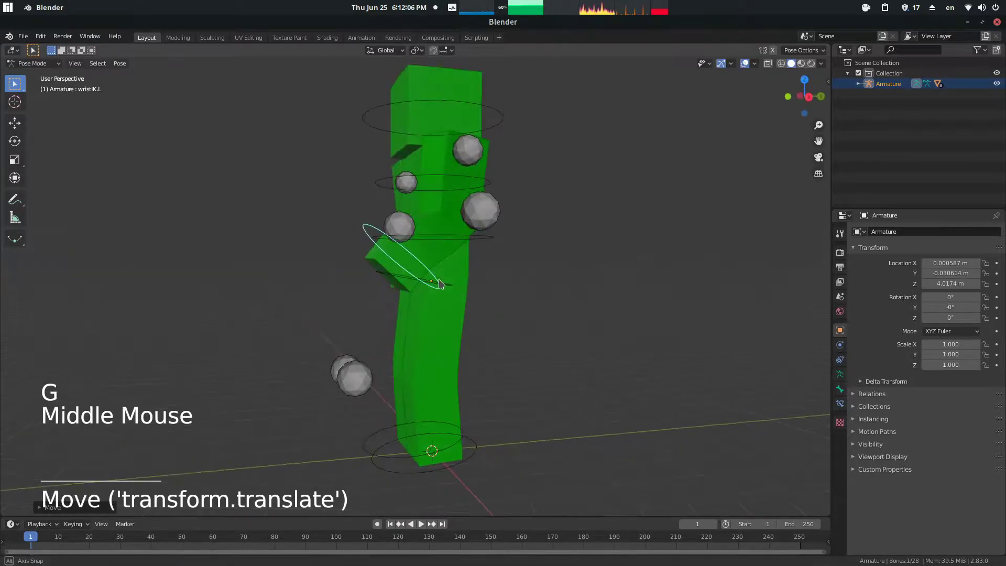
pyautogui.press('r')
pyautogui.press('x')
pyautogui.click(517, 240)
# Move the left elbow control elbowIK.L up close to the shoulder control
pyautogui.moveTo(516, 240); pyautogui.dragTo(456, 232, button='middle')
pyautogui.rightClick(561, 234)
pyautogui.press('g')
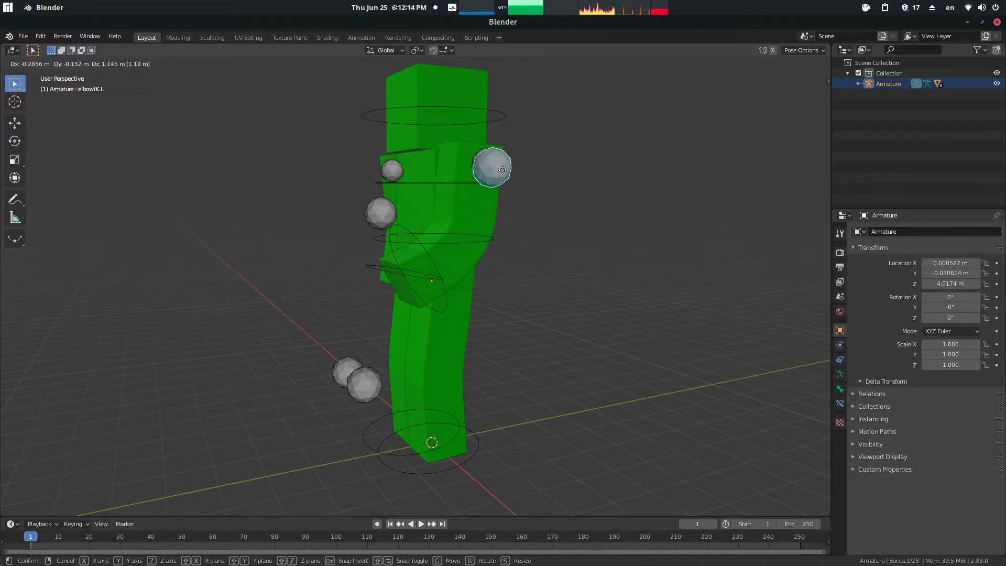
pyautogui.click(491, 184)
# Rotate the left wrist control about the global X axis until its ring is nearly level
pyautogui.moveTo(404, 227); pyautogui.dragTo(366, 240, button='middle')
pyautogui.rightClick(521, 262)
pyautogui.press('r')
pyautogui.press('x')
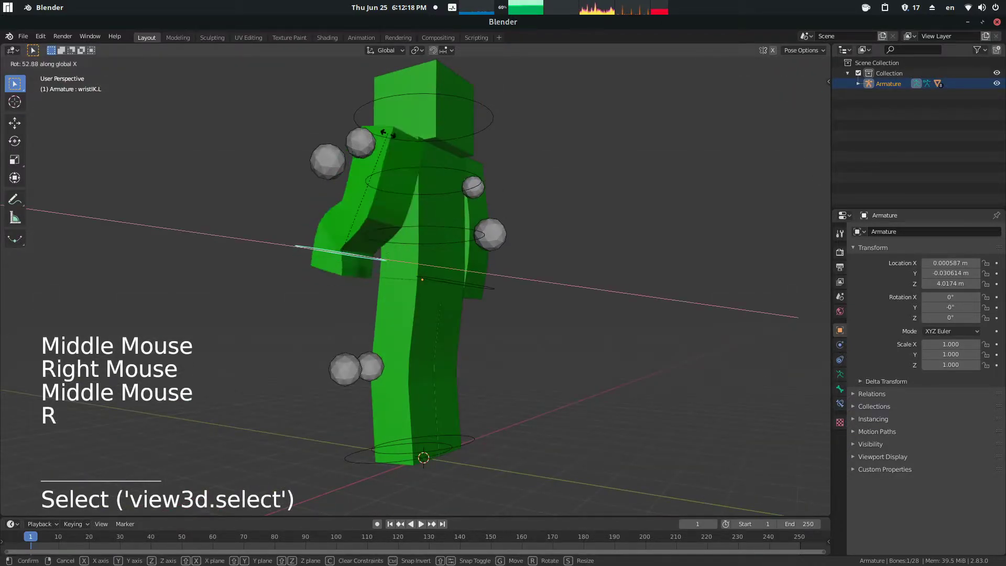
pyautogui.click(401, 144)
# Rotate the left wrist control wristIK.L about the global X axis to tilt the hand steeply
pyautogui.moveTo(401, 144); pyautogui.dragTo(509, 175, button='middle')
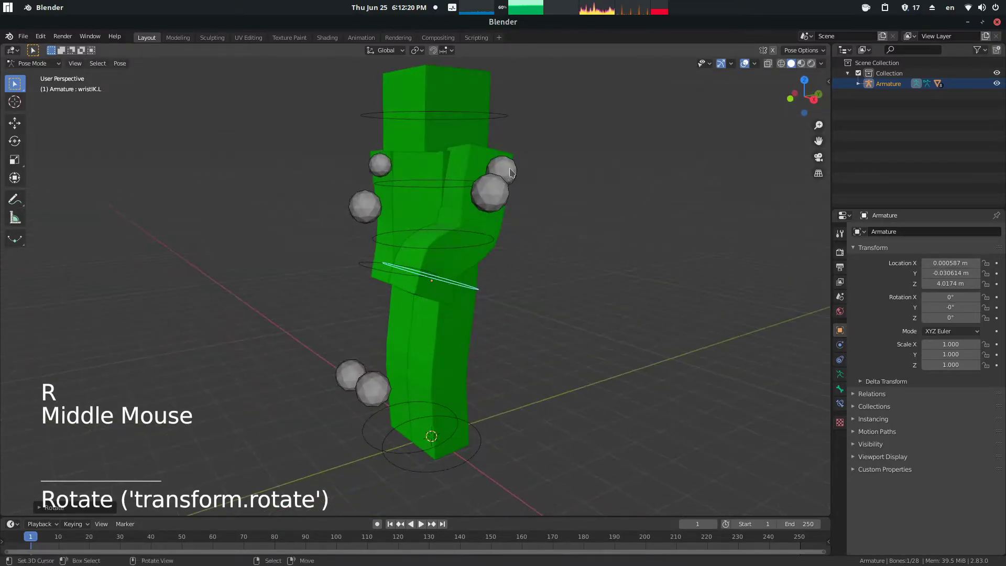
pyautogui.press('r')
pyautogui.press('x')
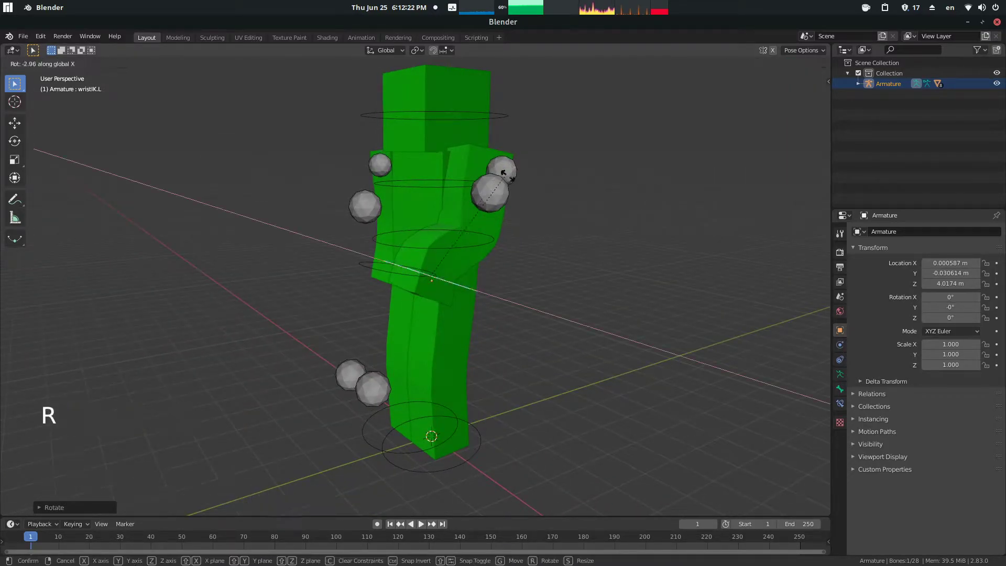
pyautogui.click(563, 243)
pyautogui.moveTo(563, 242); pyautogui.dragTo(470, 177, button='middle')
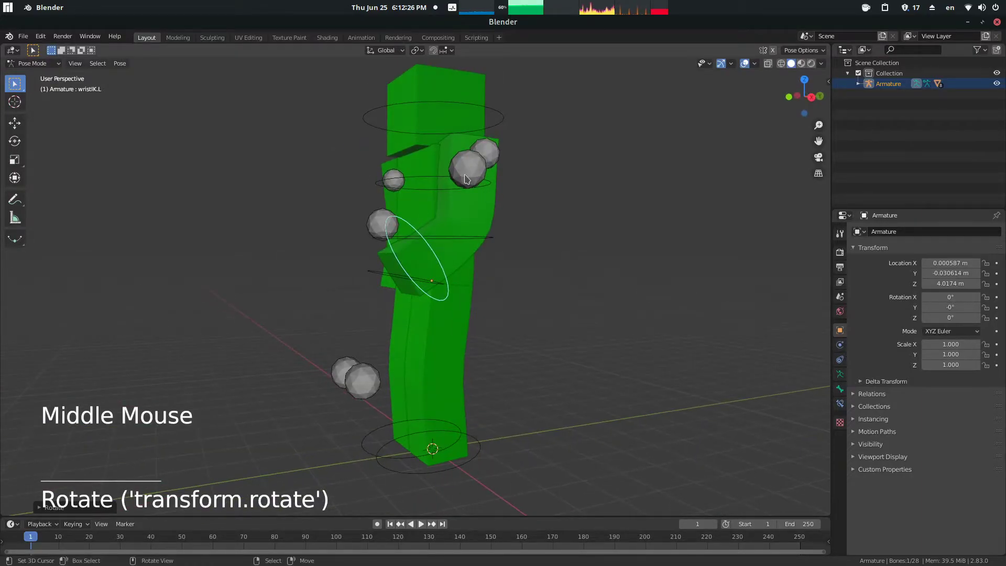
# Rotate the left wrist control further in two passes until its ring stands nearly upright
pyautogui.press('r')
pyautogui.click(442, 213)
pyautogui.moveTo(442, 213); pyautogui.dragTo(507, 233, button='middle')
pyautogui.press('r')
pyautogui.click(516, 138)
# Rotate the left wrist control about its local Y axis to twist the forearm
pyautogui.moveTo(608, 237); pyautogui.dragTo(659, 233, button='middle')
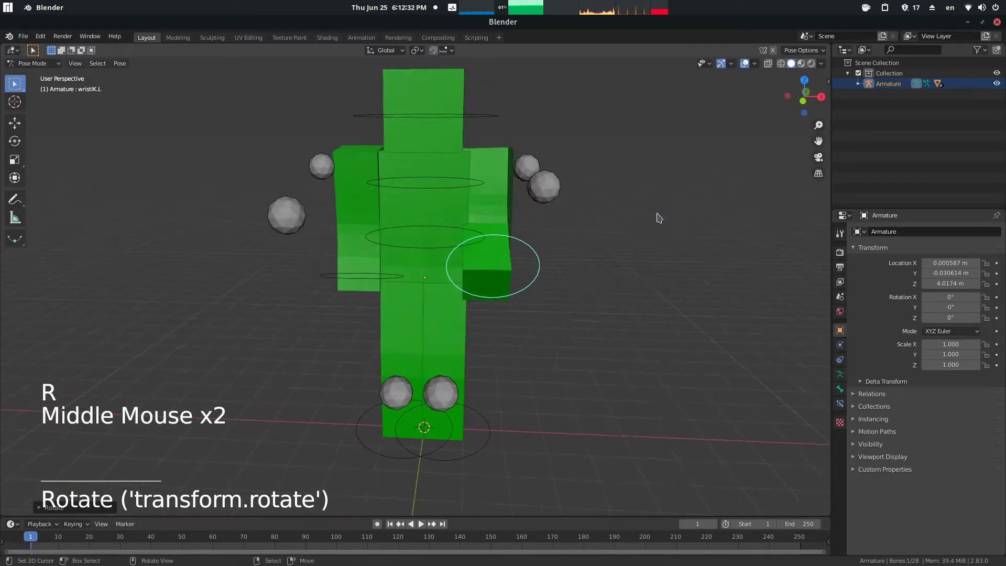
pyautogui.press('r')
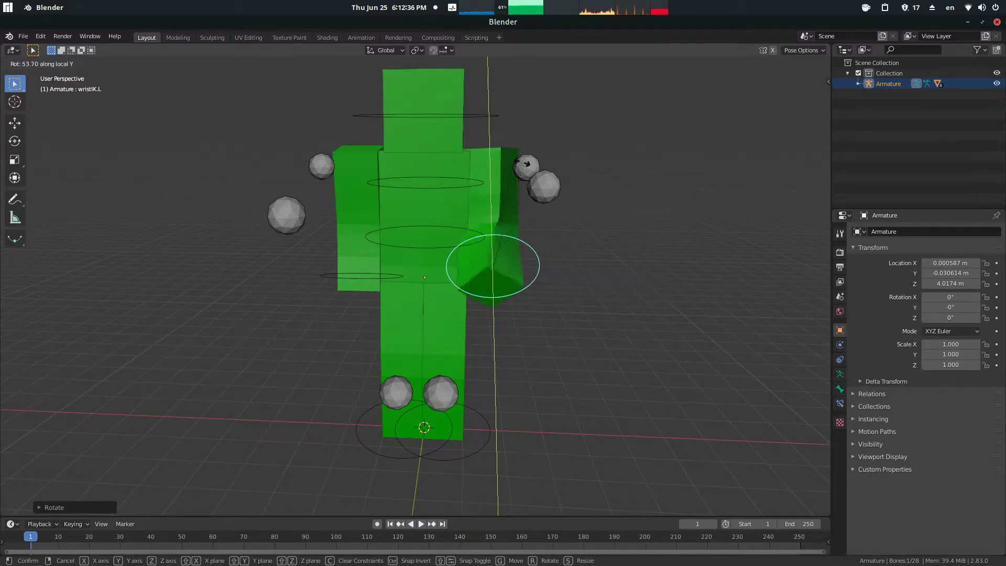
pyautogui.click(571, 212)
pyautogui.moveTo(540, 204)
pyautogui.mouseDown(button='middle')
pyautogui.moveTo(526, 205)
pyautogui.moveTo(538, 193)
pyautogui.mouseUp(button='middle')
# Clear the left wrist control's rotation and location, and clear the location of the left elbow and left shoulder controls
pyautogui.hotkey('alt', 'r')
pyautogui.hotkey('alt', 'g')
pyautogui.rightClick(537, 190)
pyautogui.hotkey('alt', 'g')
pyautogui.rightClick(527, 174)
pyautogui.hotkey('alt', 'g')
pyautogui.moveTo(484, 220); pyautogui.dragTo(511, 223, button='middle')
# Move the left wrist control wristIK.L freely and clear its location again
pyautogui.rightClick(528, 301)
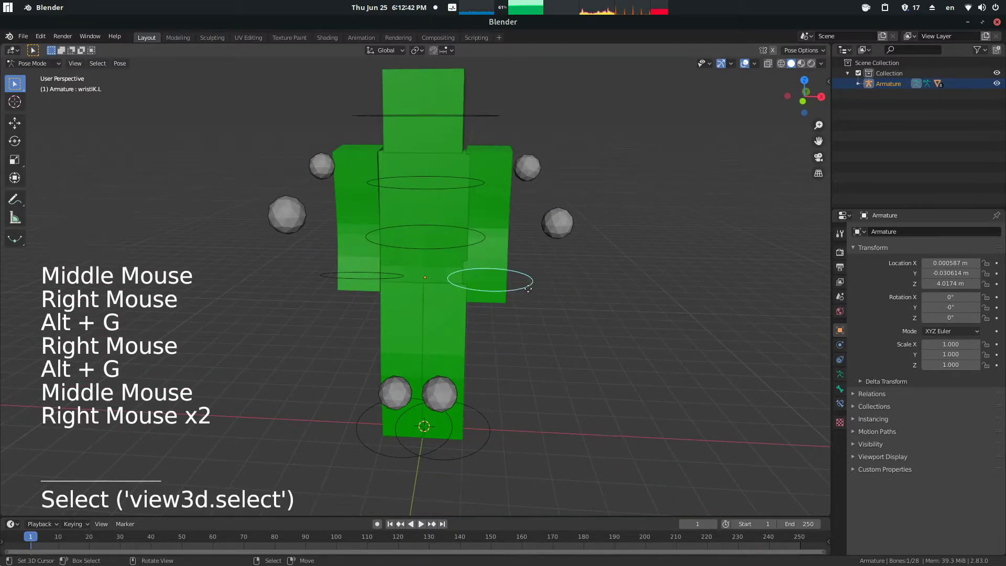
pyautogui.press('g')
pyautogui.click(531, 292)
pyautogui.moveTo(531, 293); pyautogui.dragTo(566, 257, button='middle')
pyautogui.moveTo(539, 259); pyautogui.dragTo(478, 288, button='middle')
pyautogui.hotkey('alt', 'g')
# Clear the location and rotation of the left and right wrist controls, wristIK.L and wristIK.R
pyautogui.moveTo(271, 206); pyautogui.dragTo(293, 201, button='middle')
pyautogui.rightClick(313, 185)
pyautogui.rightClick(412, 456)
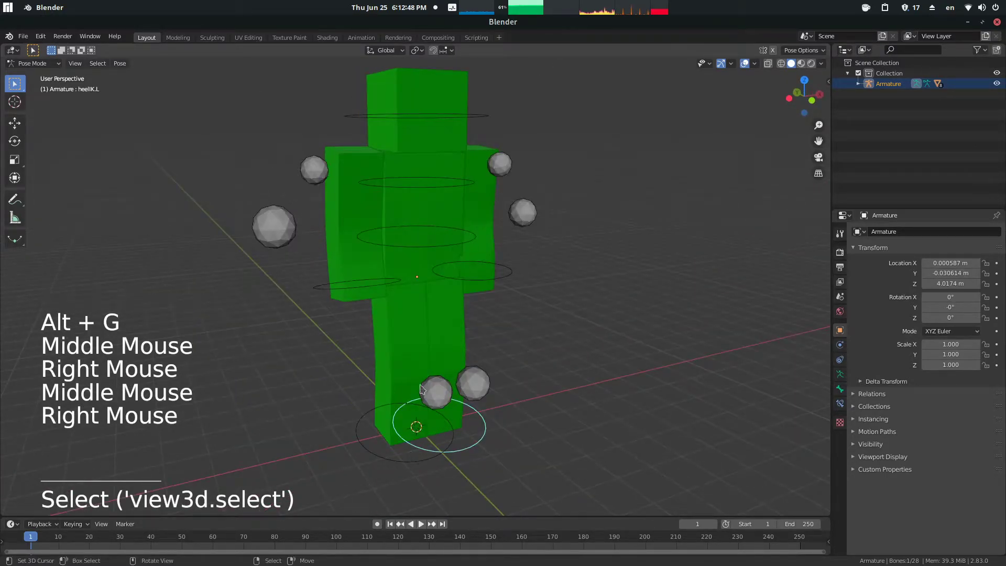
pyautogui.rightClick(492, 283)
pyautogui.hotkey('alt', 'g')
pyautogui.hotkey('alt', 'r')
pyautogui.rightClick(359, 292)
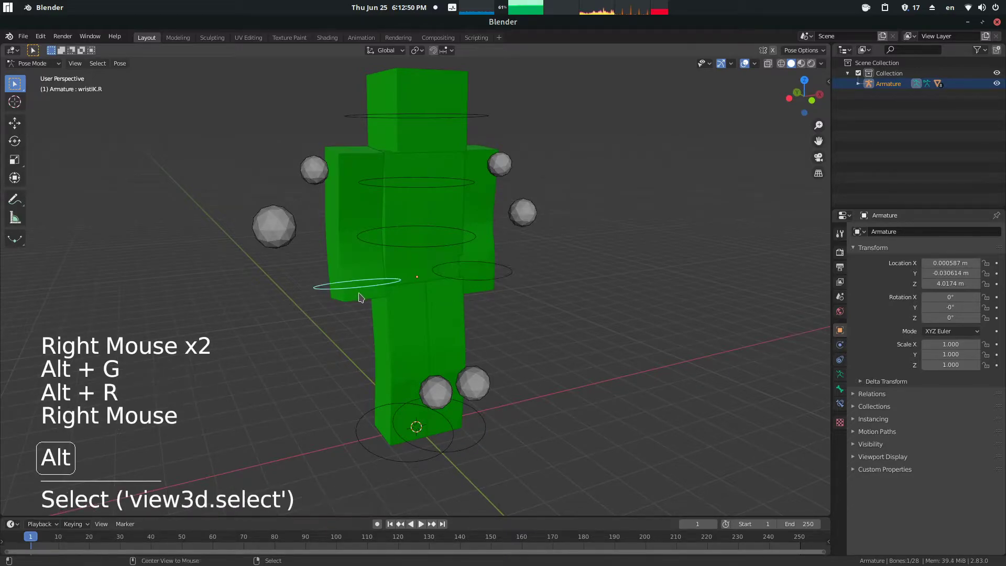
pyautogui.hotkey('alt', 'g')
pyautogui.hotkey('alt', 'r')
# Clear the location and rotation of the lower torso ring control and the head control
pyautogui.rightClick(411, 245)
pyautogui.hotkey('alt', 'g')
pyautogui.hotkey('alt', 'r')
pyautogui.rightClick(456, 116)
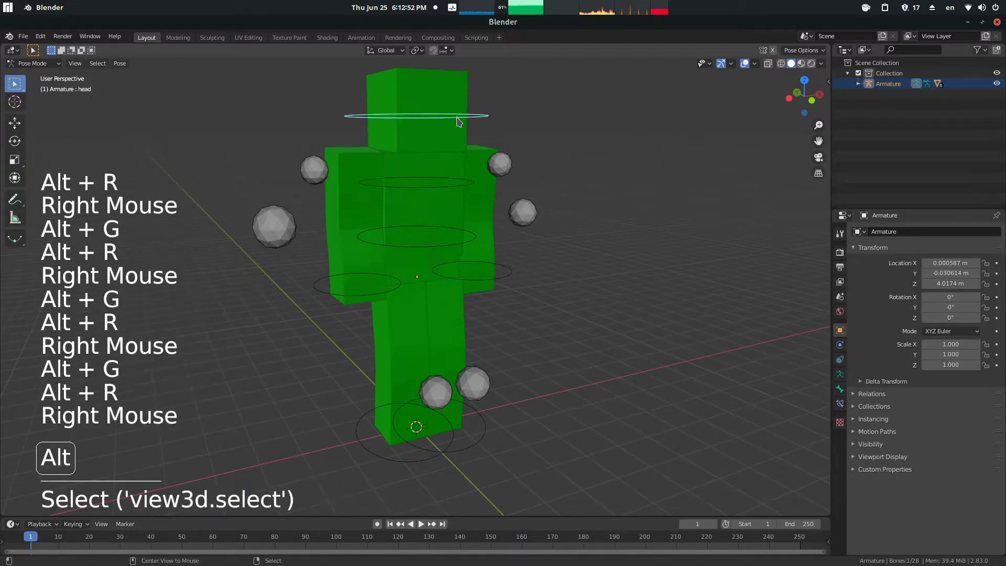
pyautogui.hotkey('alt', 'g')
pyautogui.hotkey('alt', 'r')
# Clear the location and rotation of the right heel, right knee and right elbow controls
pyautogui.rightClick(447, 441)
pyautogui.hotkey('alt', 'g')
pyautogui.hotkey('alt', 'r')
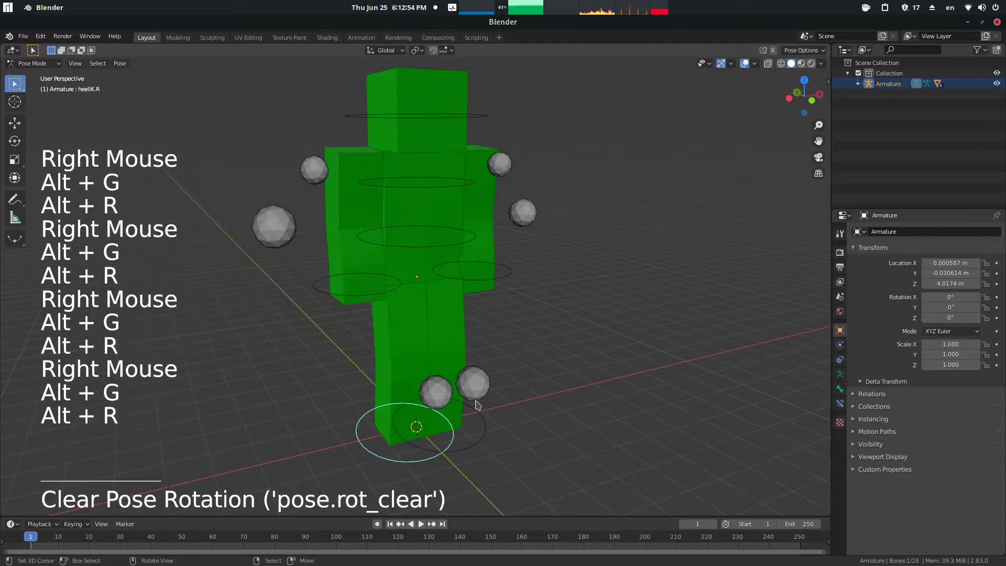
pyautogui.rightClick(444, 398)
pyautogui.hotkey('alt', 'g')
pyautogui.hotkey('alt', 'r')
pyautogui.rightClick(296, 231)
pyautogui.hotkey('alt', 'g')
pyautogui.hotkey('alt', 'r')
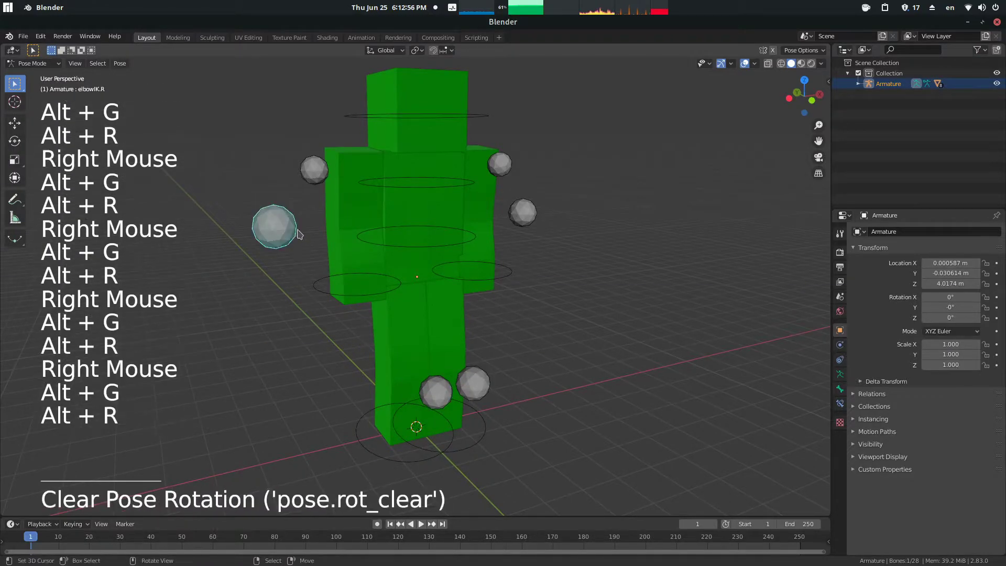
# Select the left heel control heelIK.L and clear its rotation and location
pyautogui.moveTo(320, 281); pyautogui.dragTo(378, 266, button='middle')
pyautogui.rightClick(370, 285)
pyautogui.moveTo(368, 307); pyautogui.dragTo(394, 390, button='middle')
pyautogui.rightClick(411, 469)
pyautogui.rightClick(411, 458)
pyautogui.moveTo(411, 460); pyautogui.dragTo(447, 484, button='middle')
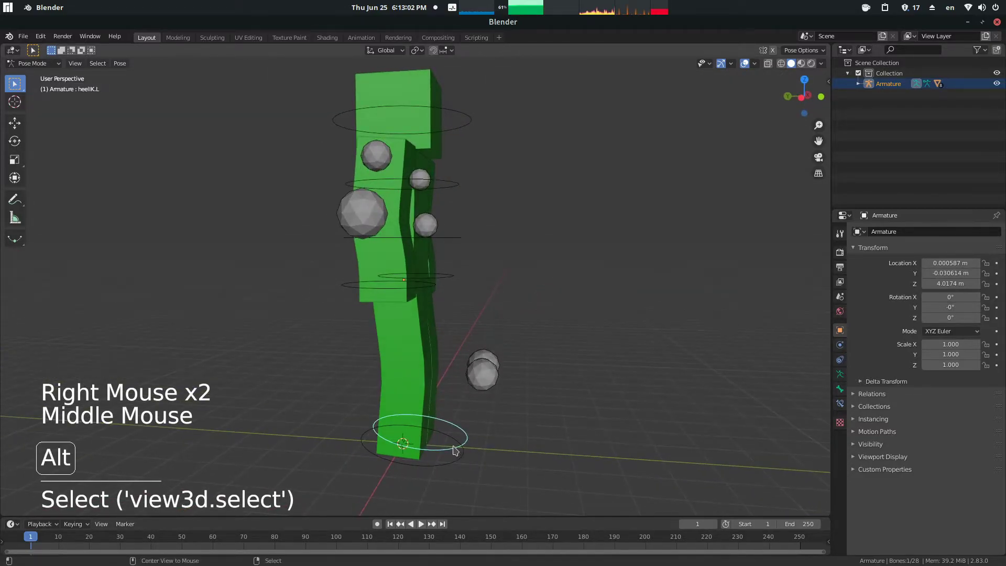
pyautogui.hotkey('alt', 'r')
pyautogui.hotkey('alt', 'g')
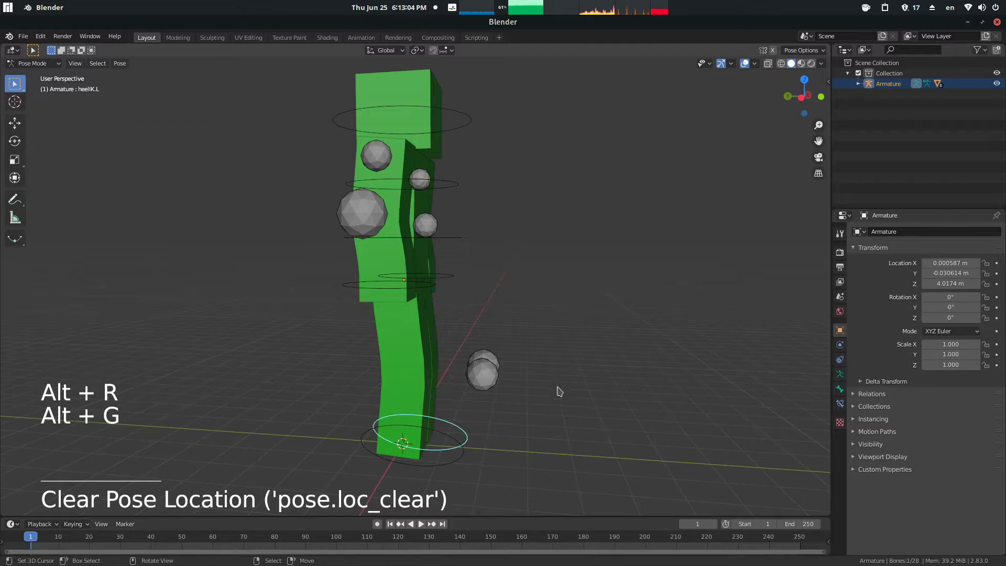
# Raise the left heel control heelIK.L to bend the leg, and rotate it about the global X axis to tilt the foot
pyautogui.press('g')
pyautogui.click(556, 329)
pyautogui.moveTo(557, 329); pyautogui.dragTo(267, 355, button='middle')
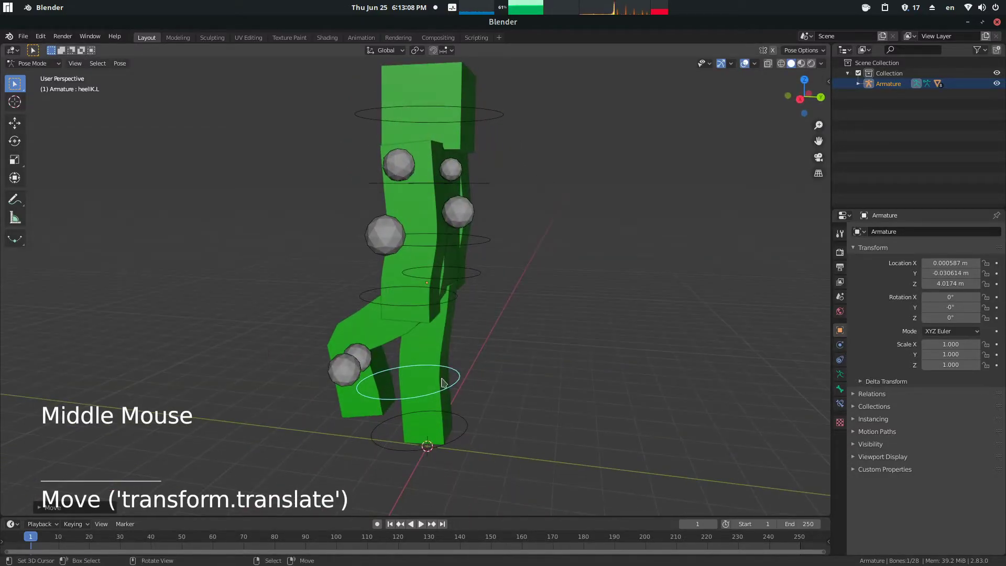
pyautogui.moveTo(518, 340); pyautogui.dragTo(315, 373, button='middle')
pyautogui.press('r')
pyautogui.press('x')
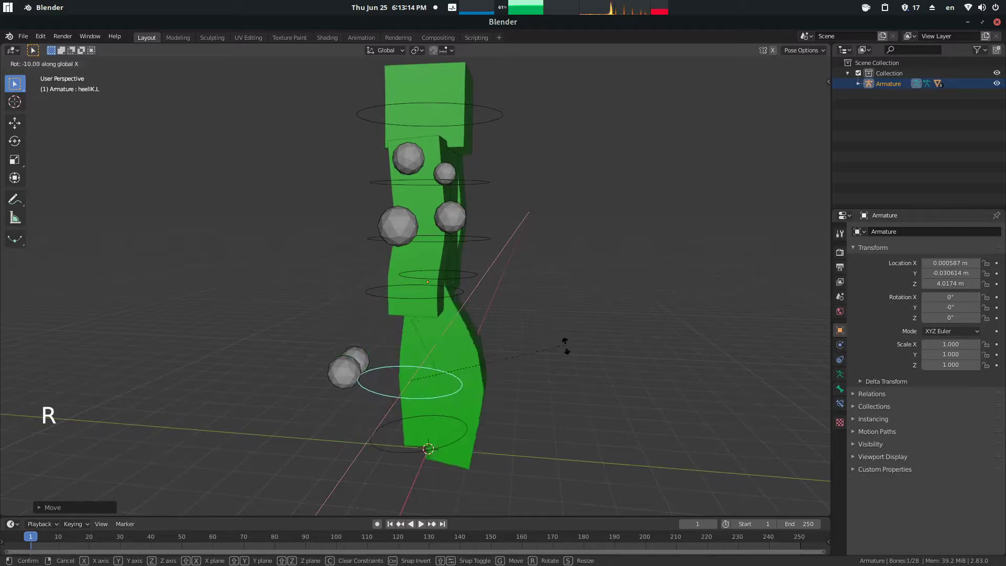
pyautogui.click(464, 273)
# Move the left knee control kneeIK.L around from the front to swing the knee, and clear its location
pyautogui.moveTo(452, 387); pyautogui.dragTo(566, 368, button='middle')
pyautogui.rightClick(462, 373)
pyautogui.moveTo(581, 417); pyautogui.dragTo(492, 406, button='middle')
pyautogui.press('g')
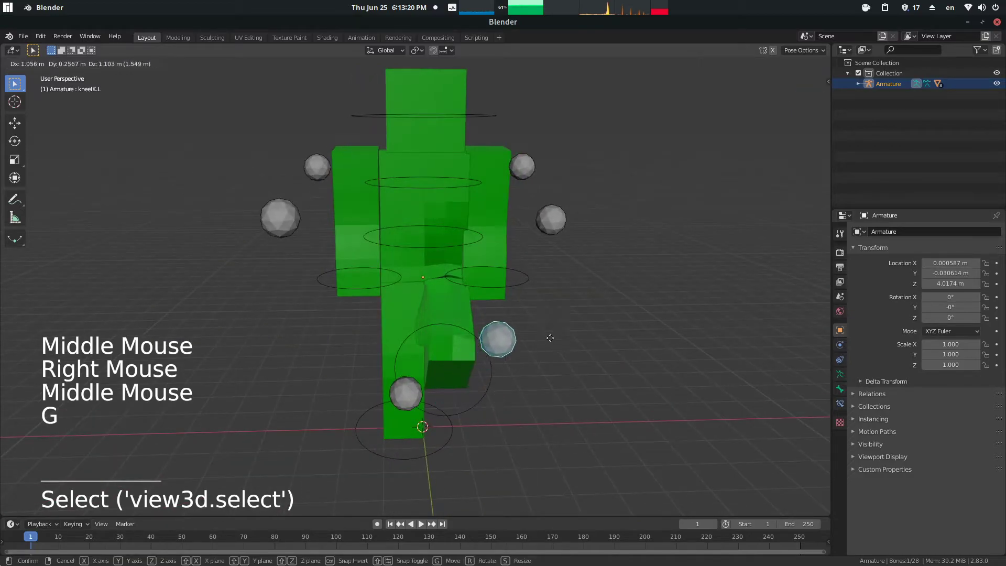
pyautogui.click(436, 273)
pyautogui.moveTo(435, 273); pyautogui.dragTo(463, 376, button='middle')
pyautogui.hotkey('alt', 'g')
# Move the left knee control kneeIK.L straight up along the global Z axis to about chest height
pyautogui.rightClick(459, 372)
pyautogui.rightClick(361, 377)
pyautogui.moveTo(379, 380); pyautogui.dragTo(488, 367, button='middle')
pyautogui.press('g')
pyautogui.press('z')
pyautogui.click(487, 193)
pyautogui.moveTo(488, 194); pyautogui.dragTo(383, 209, button='middle')
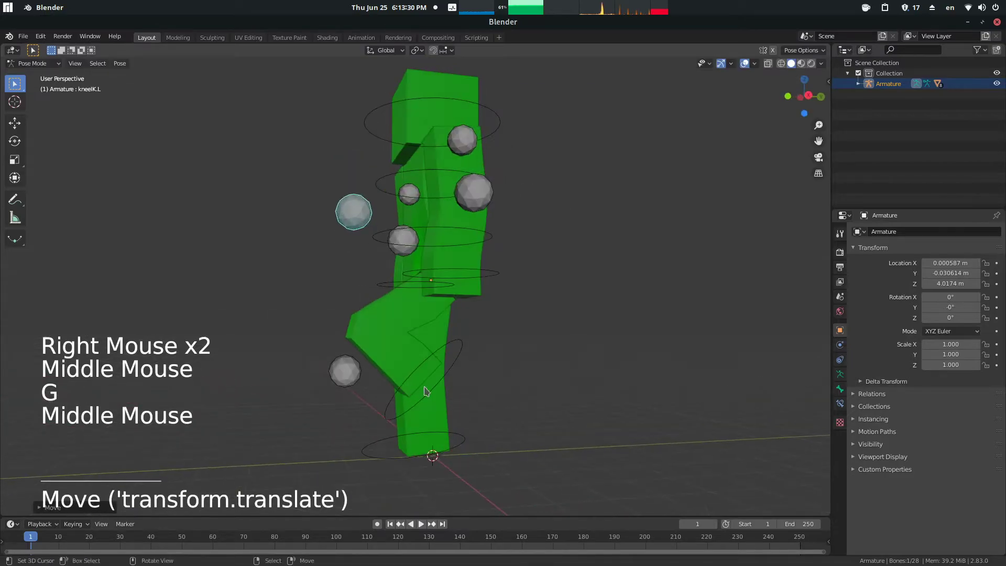
# Select the right heel control heelIK.R and move it up and backward to bend the right leg
pyautogui.rightClick(413, 388)
pyautogui.rightClick(439, 456)
pyautogui.press('g')
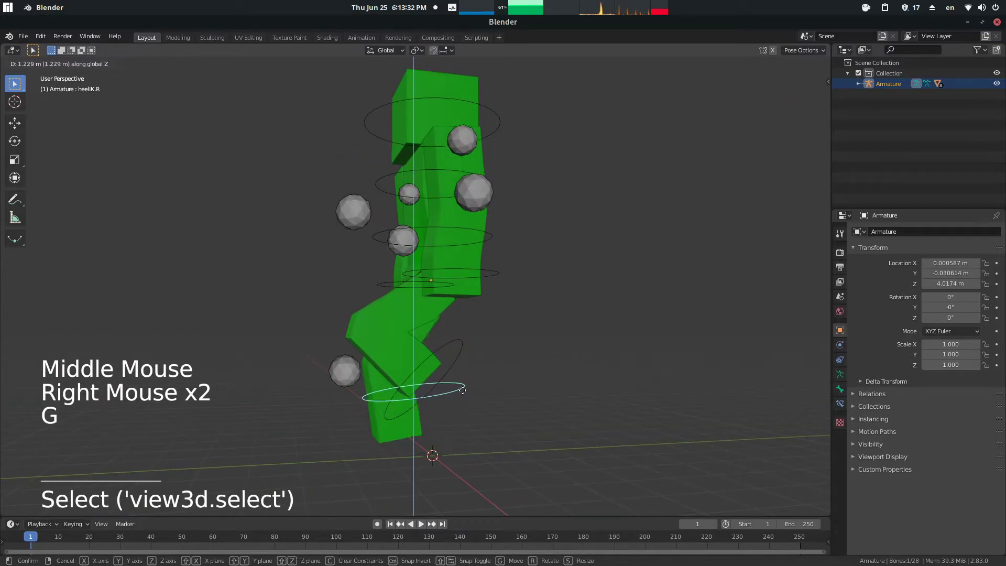
pyautogui.press('g')
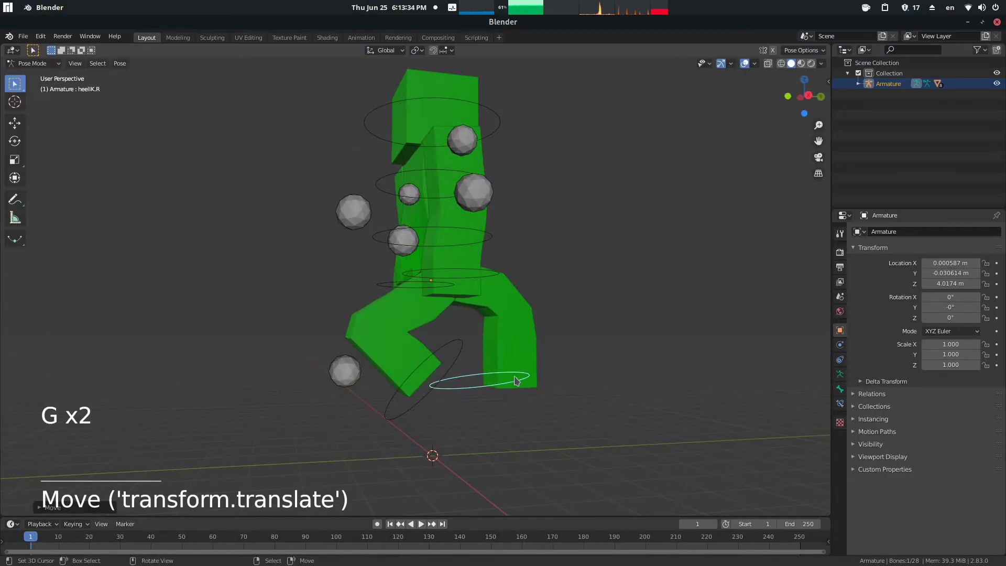